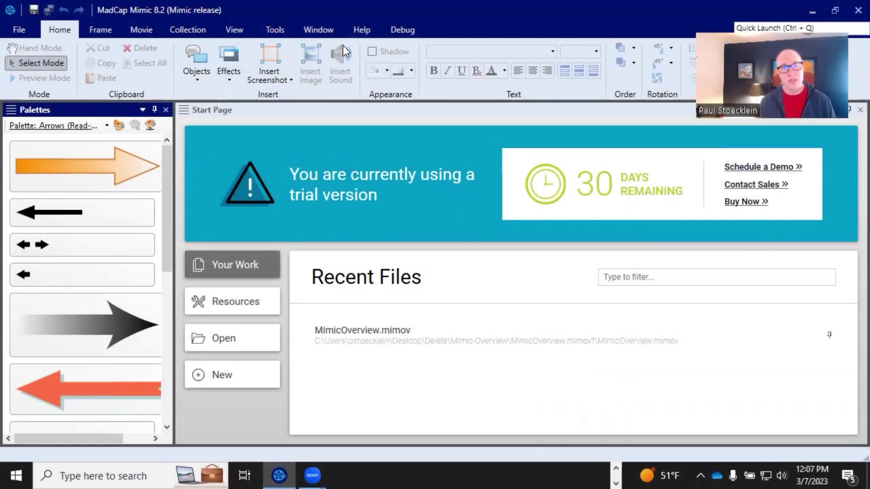
Activate the Start Page panel showing 30 trial days and MimicOverview.mimov under Recent Files
{"action": "left_click", "coordinate": [336, 112]}
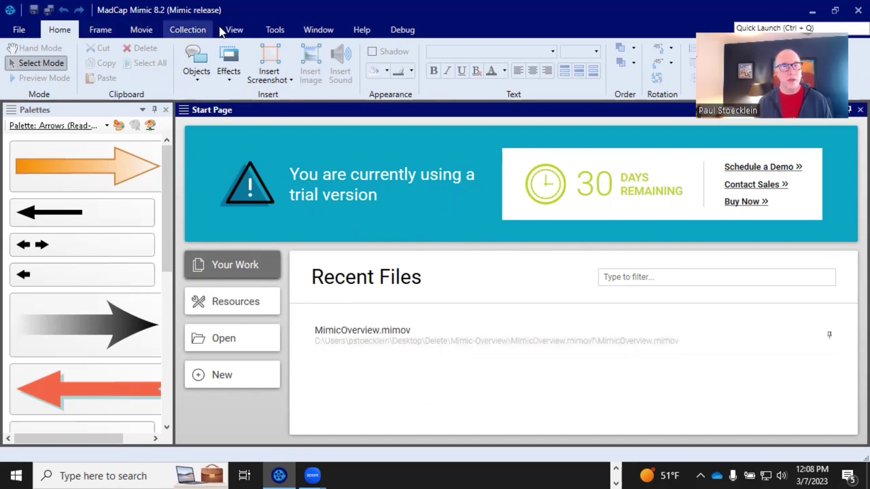
Show the Frames pane from the View ribbon so the Start Page narrows beside it
{"action": "left_click", "coordinate": [233, 28]}
{"action": "left_click", "coordinate": [55, 62]}
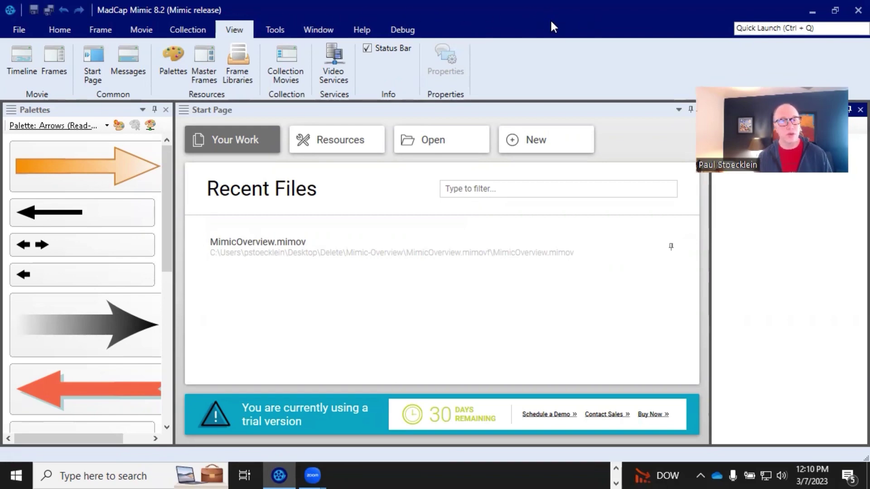
Set the Active Theme to Black in the program's Interface options
{"action": "left_click", "coordinate": [22, 30]}
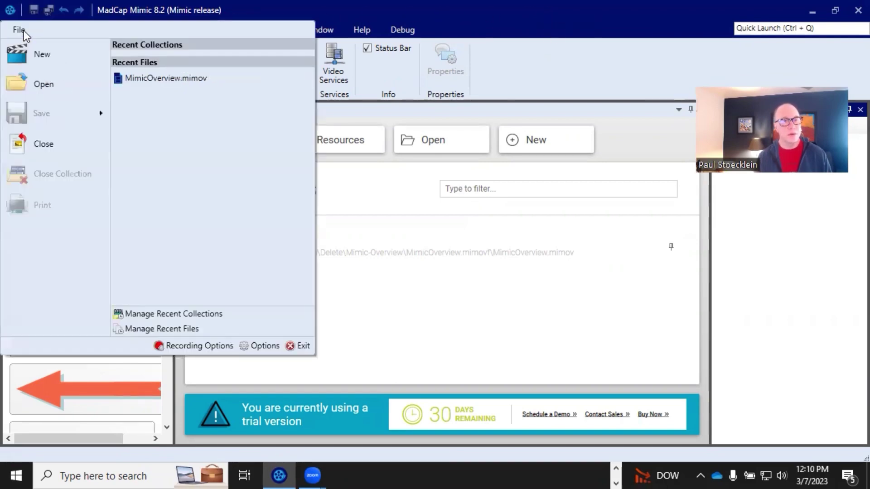
{"action": "left_click", "coordinate": [263, 346]}
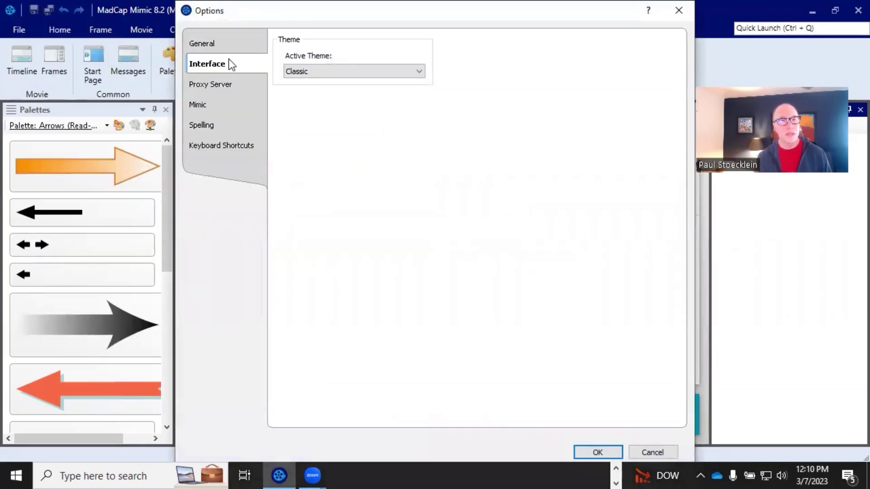
{"action": "left_click", "coordinate": [324, 71]}
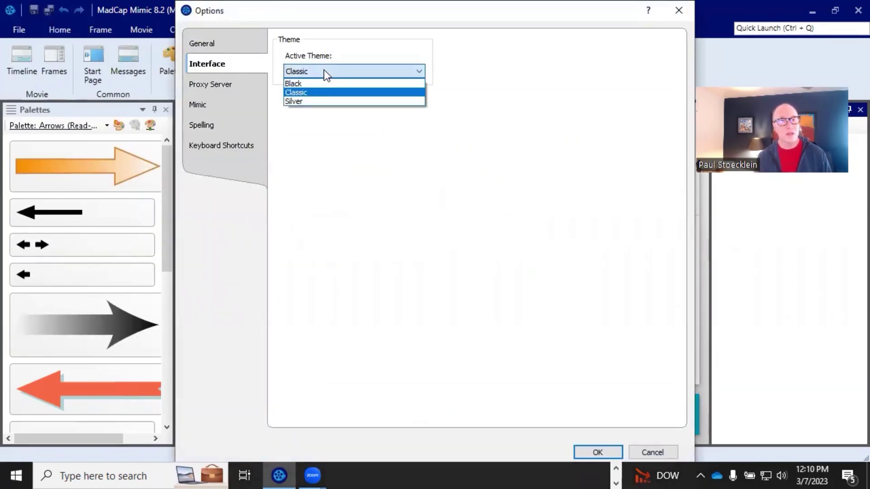
{"action": "left_click", "coordinate": [322, 84]}
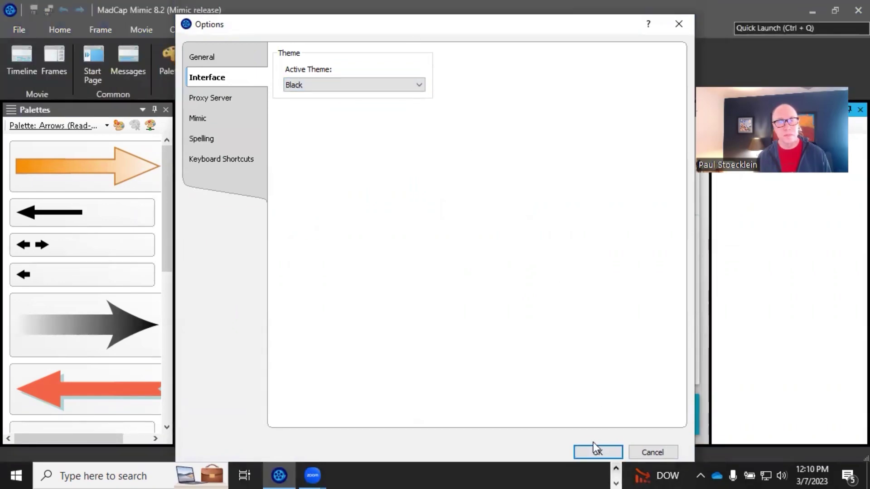
{"action": "left_click", "coordinate": [594, 446]}
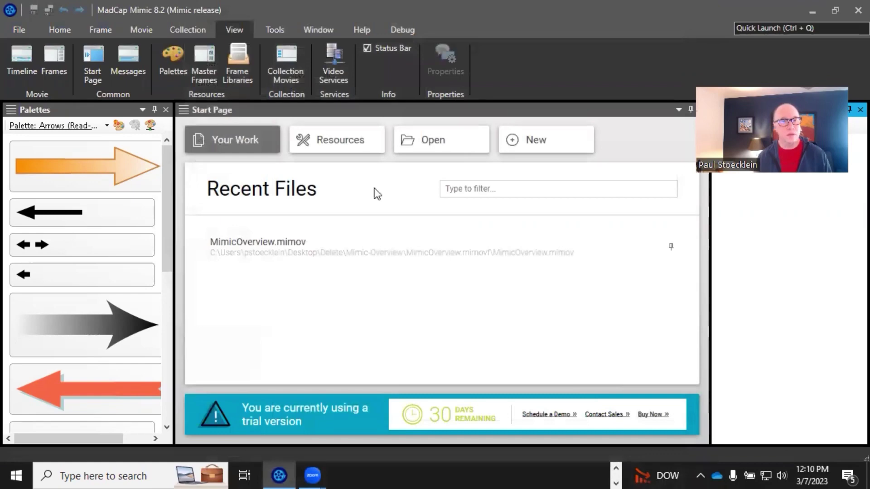
Change the Active Theme from Black to Silver in the Interface options
{"action": "left_click", "coordinate": [18, 30]}
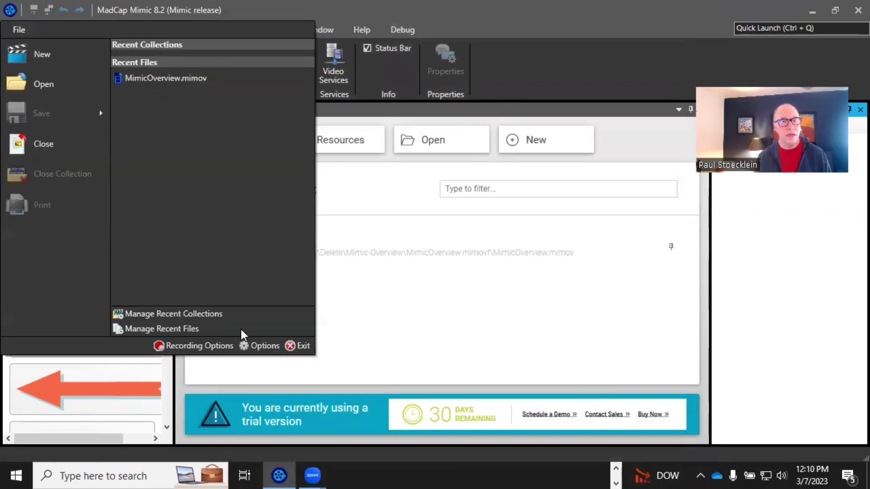
{"action": "left_click", "coordinate": [262, 346]}
{"action": "left_click", "coordinate": [344, 73]}
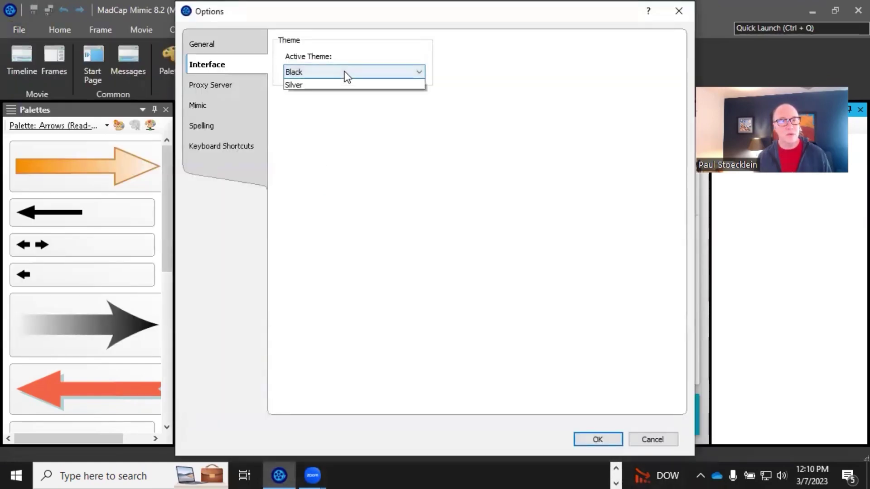
{"action": "left_click", "coordinate": [330, 102]}
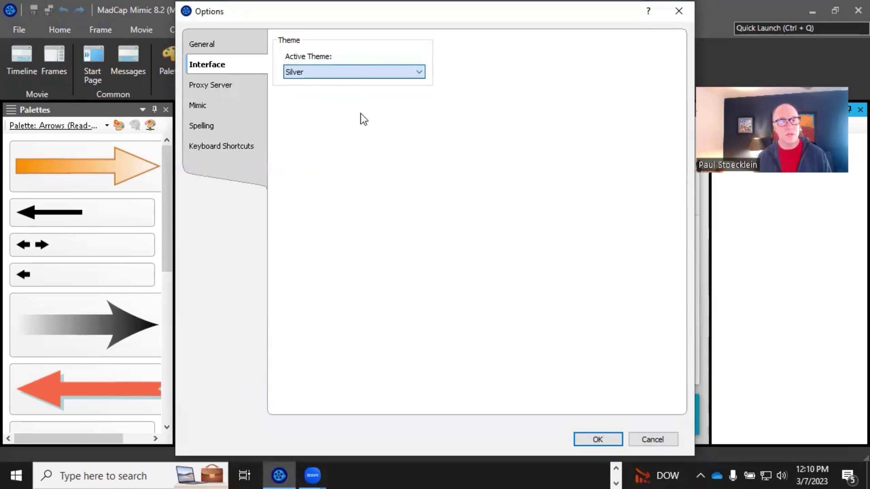
{"action": "left_click", "coordinate": [597, 440]}
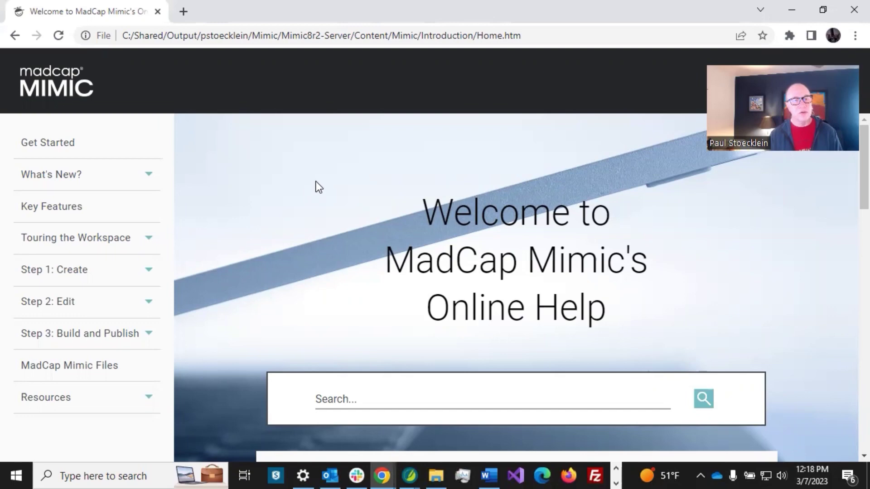
Go from What's New? to the Command Line Activation topic's How to Use section
{"action": "left_click", "coordinate": [55, 176]}
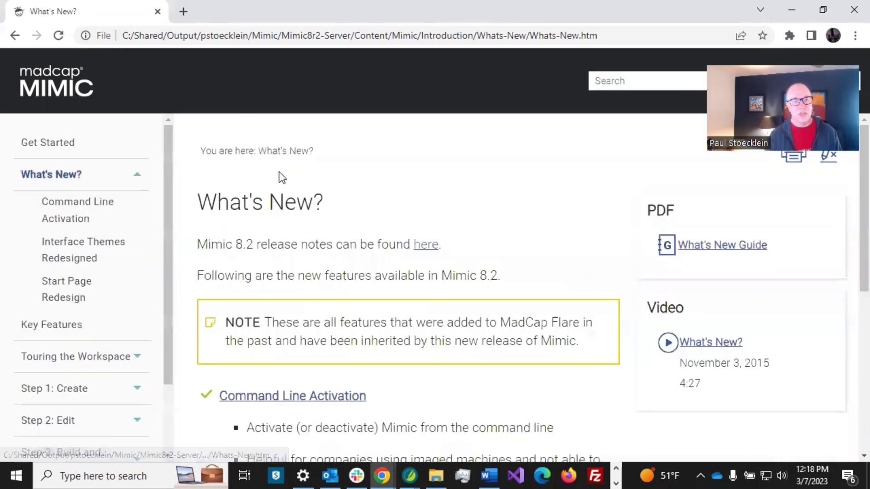
{"action": "scroll", "coordinate": [319, 226], "scroll_direction": "down", "scroll_amount": 1}
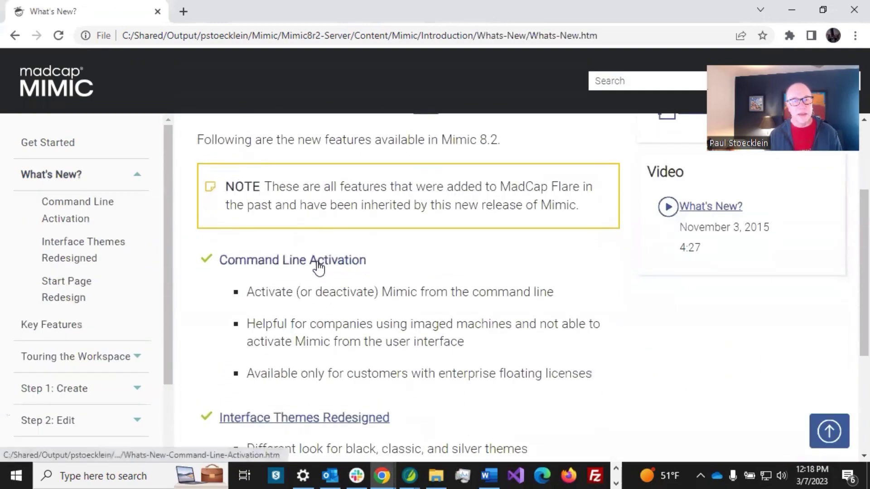
{"action": "left_click", "coordinate": [319, 259]}
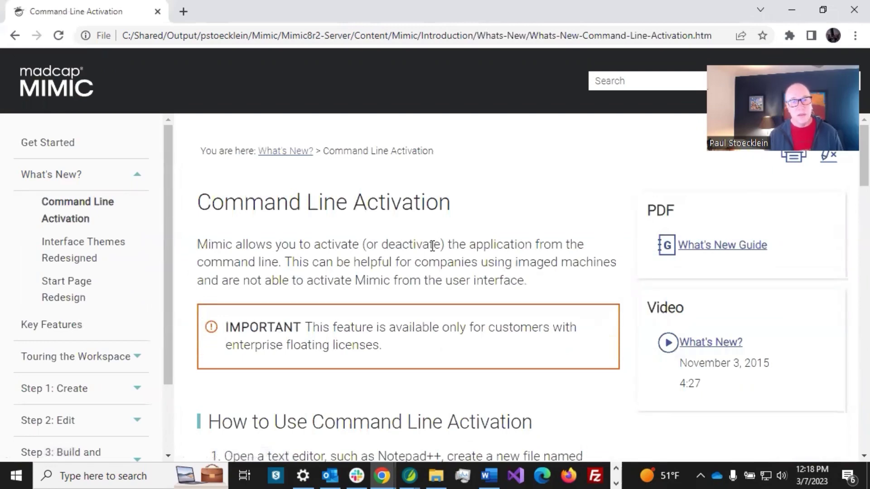
{"action": "scroll", "coordinate": [430, 246], "scroll_direction": "down", "scroll_amount": 2}
{"action": "scroll", "coordinate": [432, 253], "scroll_direction": "down", "scroll_amount": 1}
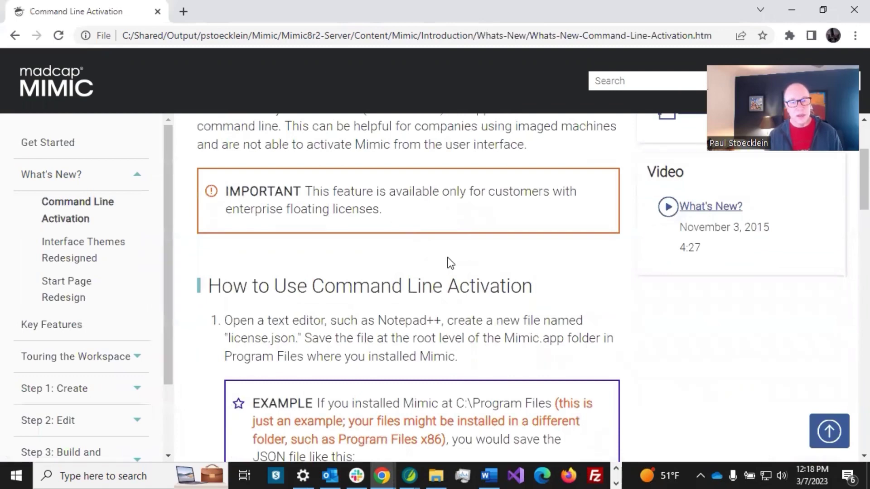
{"action": "scroll", "coordinate": [447, 292], "scroll_direction": "down", "scroll_amount": 4}
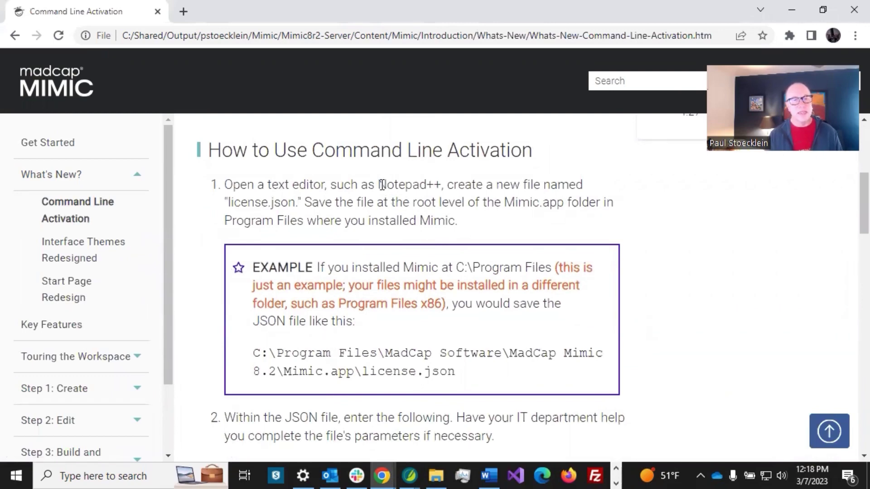
Highlight the example C:\Program Files\...\license.json save path in the EXAMPLE box
{"action": "left_click_drag", "start_coordinate": [380, 185], "coordinate": [439, 184]}
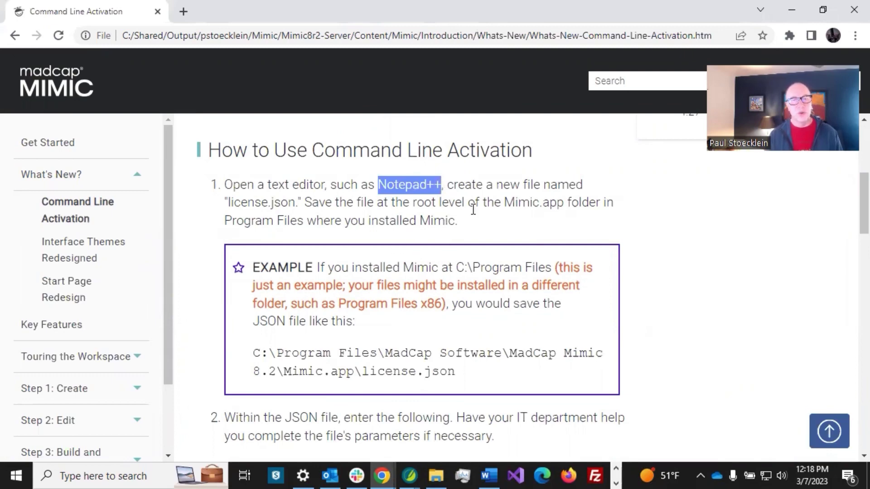
{"action": "left_click_drag", "start_coordinate": [496, 185], "coordinate": [503, 185]}
{"action": "left_click_drag", "start_coordinate": [384, 211], "coordinate": [295, 206]}
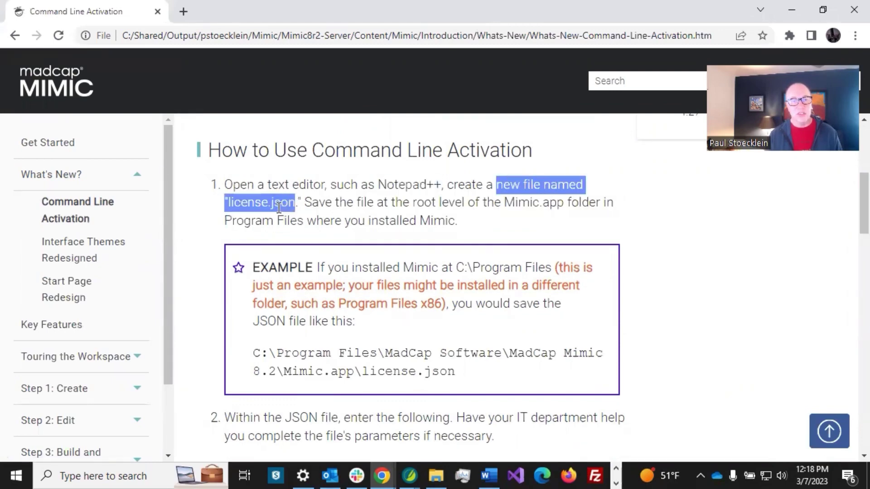
{"action": "left_click", "coordinate": [279, 208]}
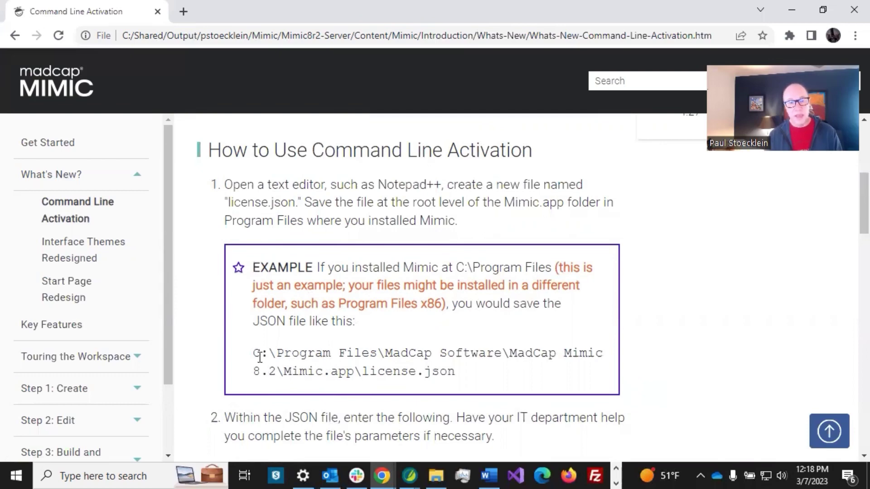
{"action": "left_click_drag", "start_coordinate": [256, 354], "coordinate": [458, 374]}
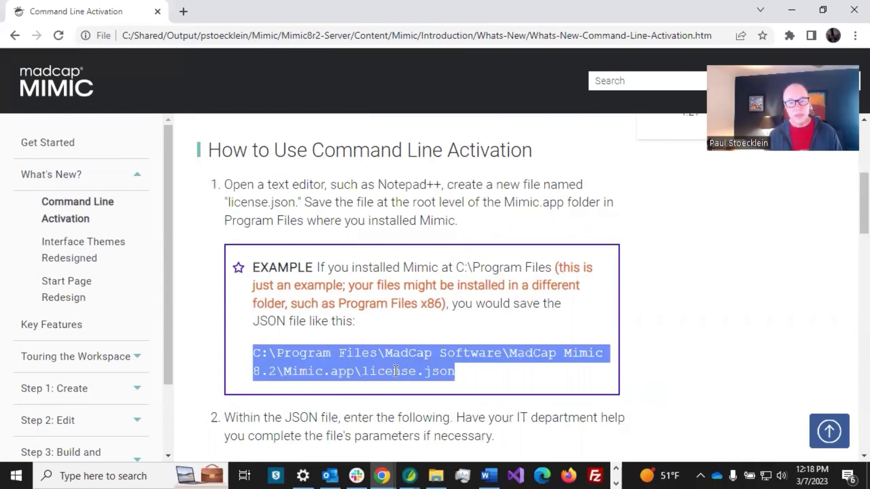
{"action": "scroll", "coordinate": [403, 369], "scroll_direction": "down", "scroll_amount": 3}
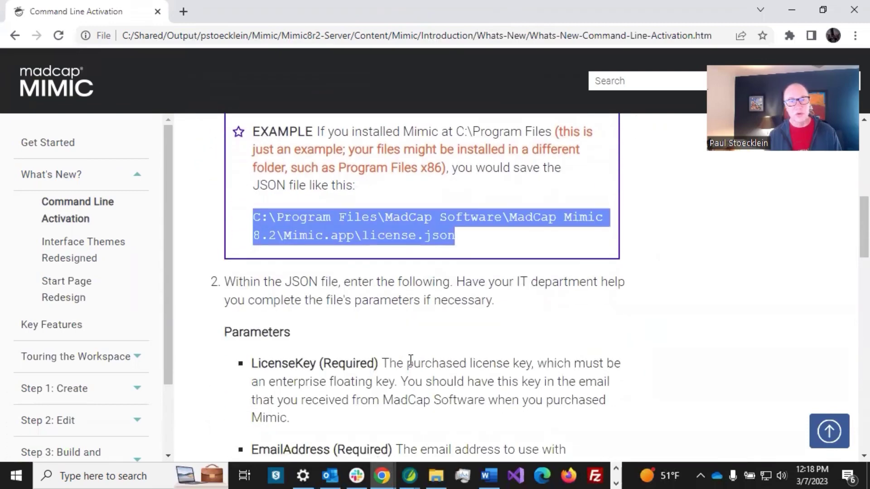
Deselect the path and scroll through the Parameters list to the license.json Format sample
{"action": "scroll", "coordinate": [414, 322], "scroll_direction": "down", "scroll_amount": 2}
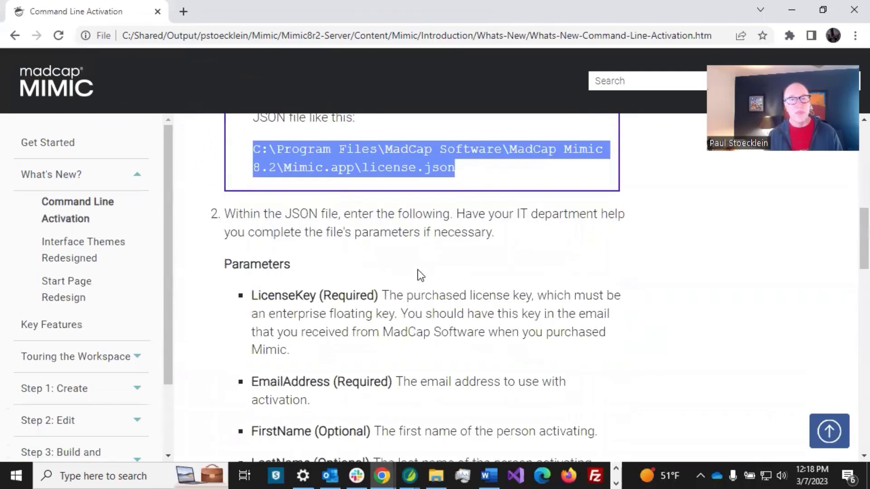
{"action": "left_click", "coordinate": [383, 225]}
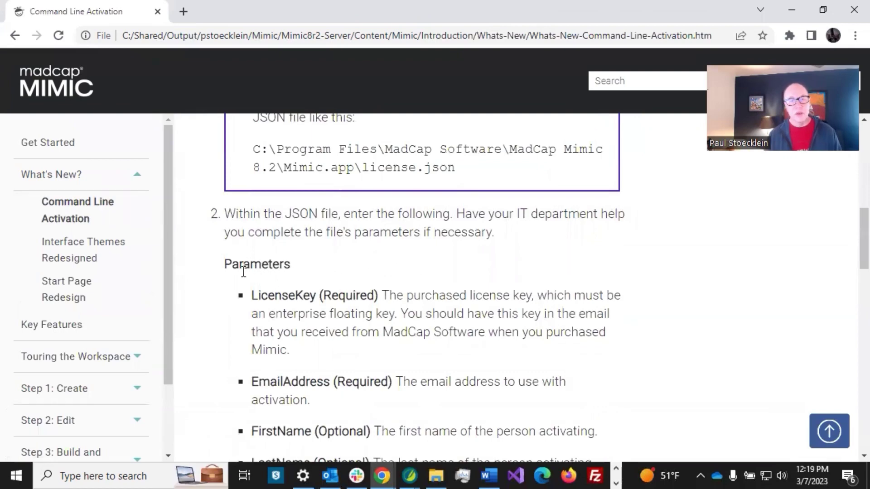
{"action": "scroll", "coordinate": [288, 277], "scroll_direction": "down", "scroll_amount": 2}
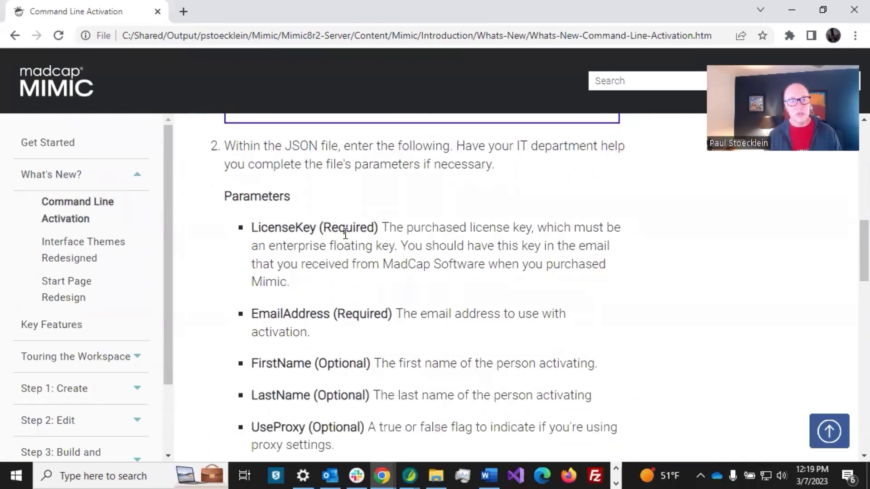
{"action": "scroll", "coordinate": [359, 312], "scroll_direction": "down", "scroll_amount": 3}
{"action": "scroll", "coordinate": [320, 228], "scroll_direction": "down", "scroll_amount": 4}
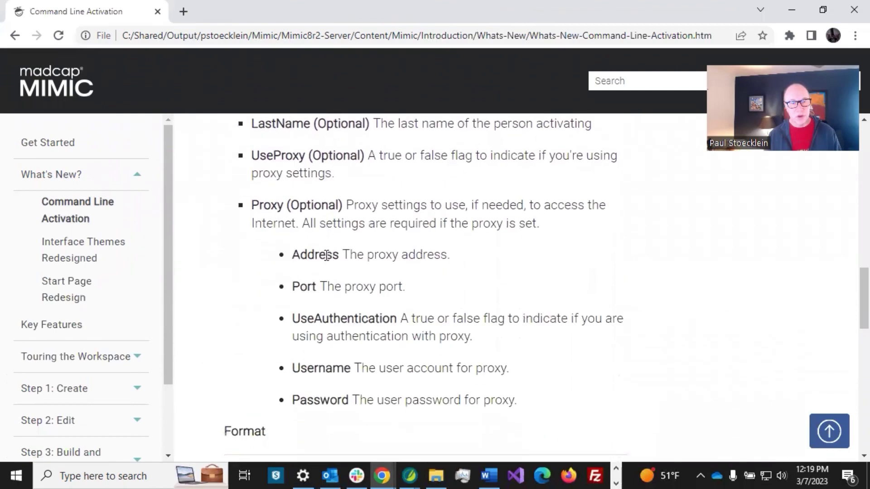
{"action": "scroll", "coordinate": [333, 204], "scroll_direction": "down", "scroll_amount": 3}
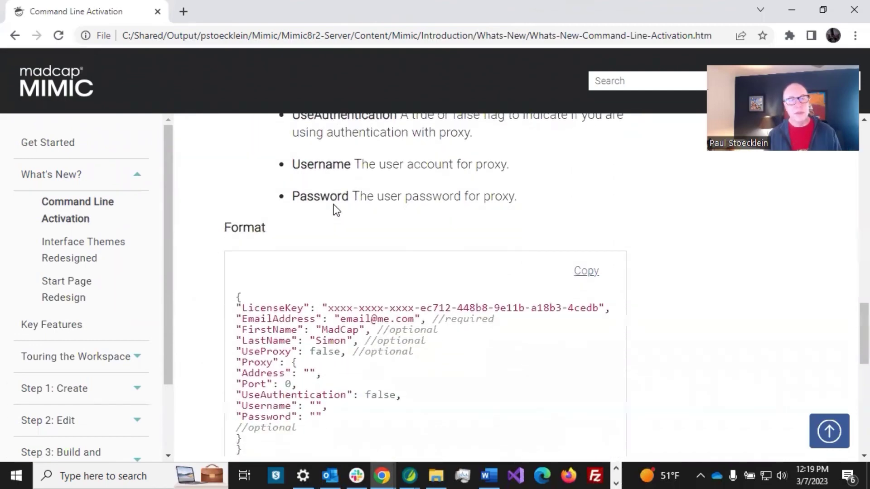
{"action": "scroll", "coordinate": [333, 205], "scroll_direction": "down", "scroll_amount": 2}
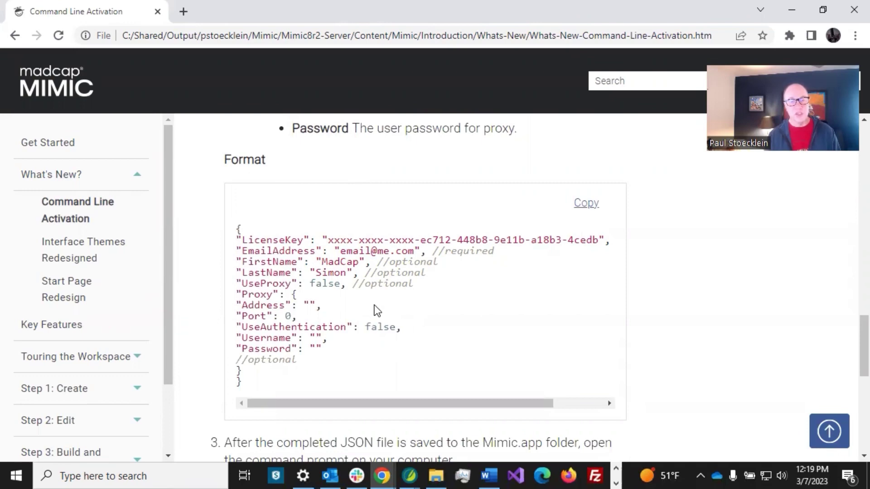
Highlight the example cd command in step 4
{"action": "scroll", "coordinate": [377, 311], "scroll_direction": "down", "scroll_amount": 4}
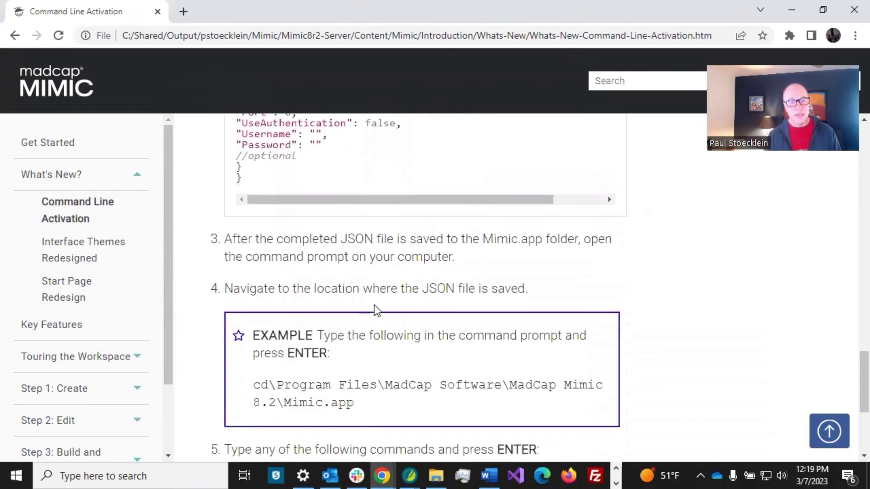
{"action": "scroll", "coordinate": [378, 305], "scroll_direction": "down", "scroll_amount": 1}
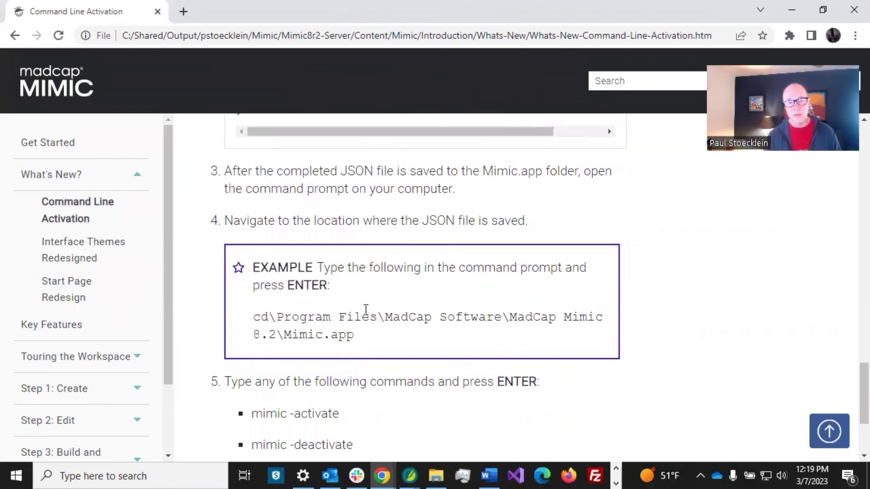
{"action": "left_click_drag", "start_coordinate": [253, 318], "coordinate": [360, 338]}
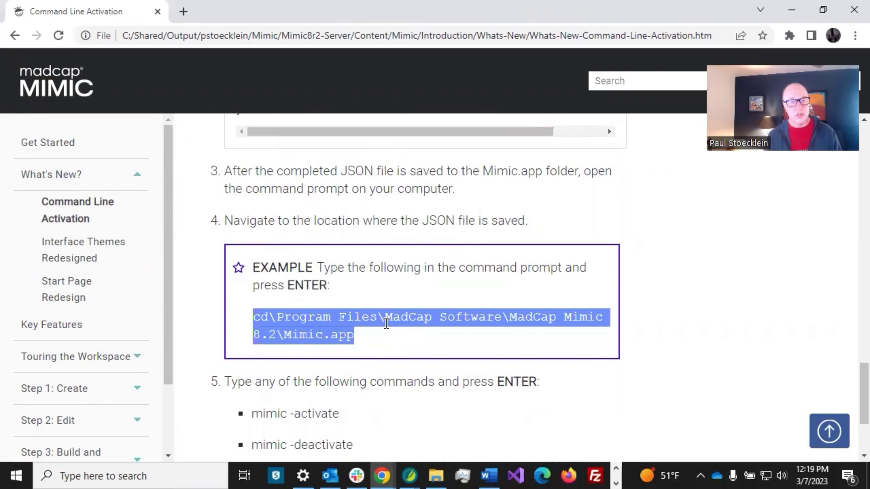
Enlarge the mimic -activate example screenshot, then close the enlarged view
{"action": "scroll", "coordinate": [386, 323], "scroll_direction": "down", "scroll_amount": 1}
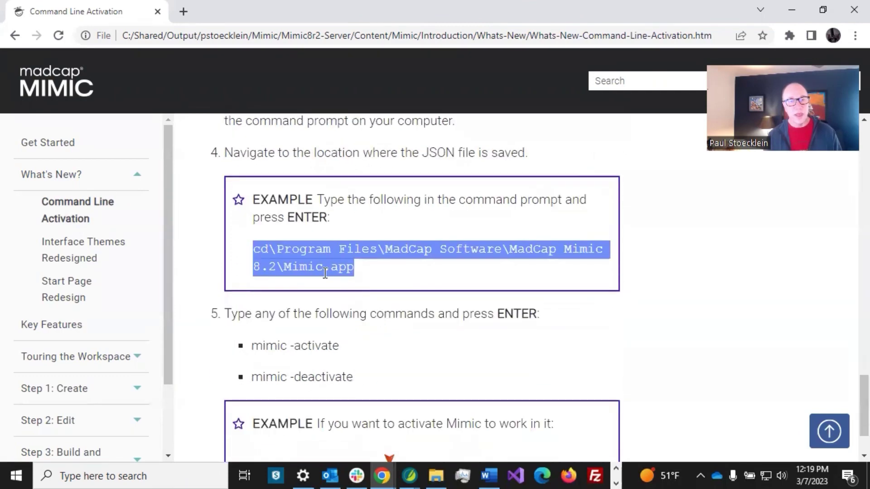
{"action": "scroll", "coordinate": [331, 271], "scroll_direction": "down", "scroll_amount": 2}
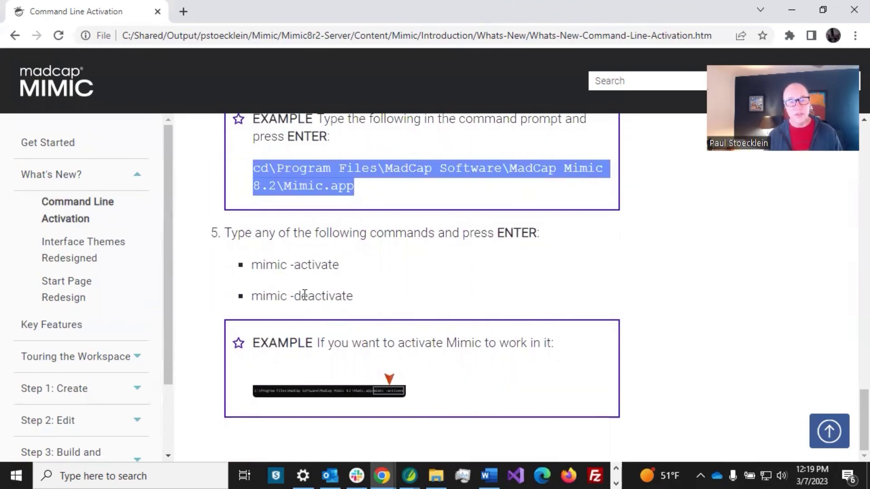
{"action": "left_click", "coordinate": [360, 397]}
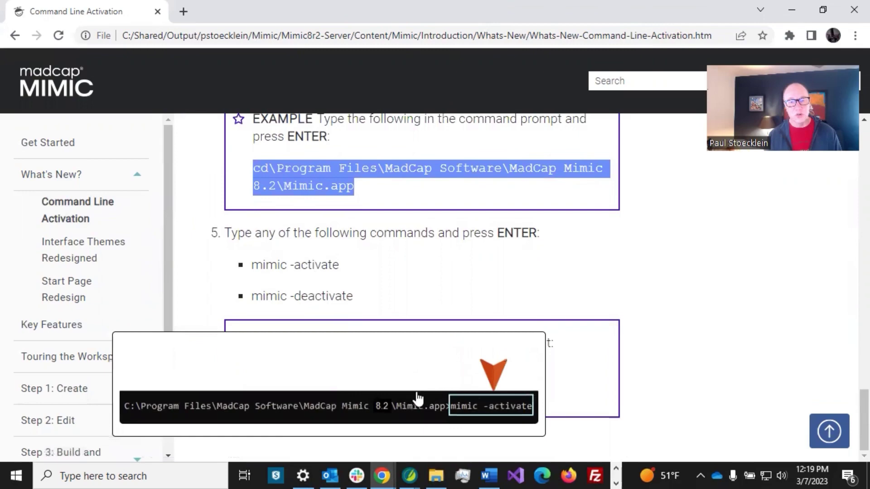
{"action": "left_click", "coordinate": [420, 369]}
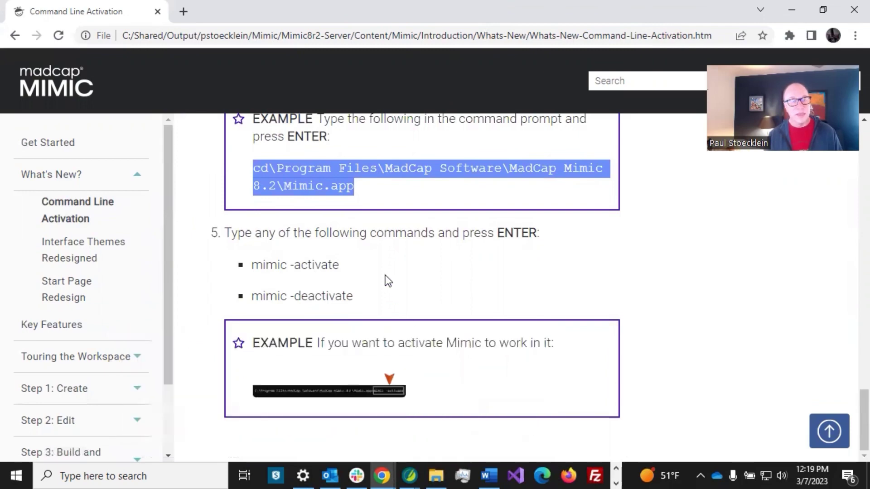